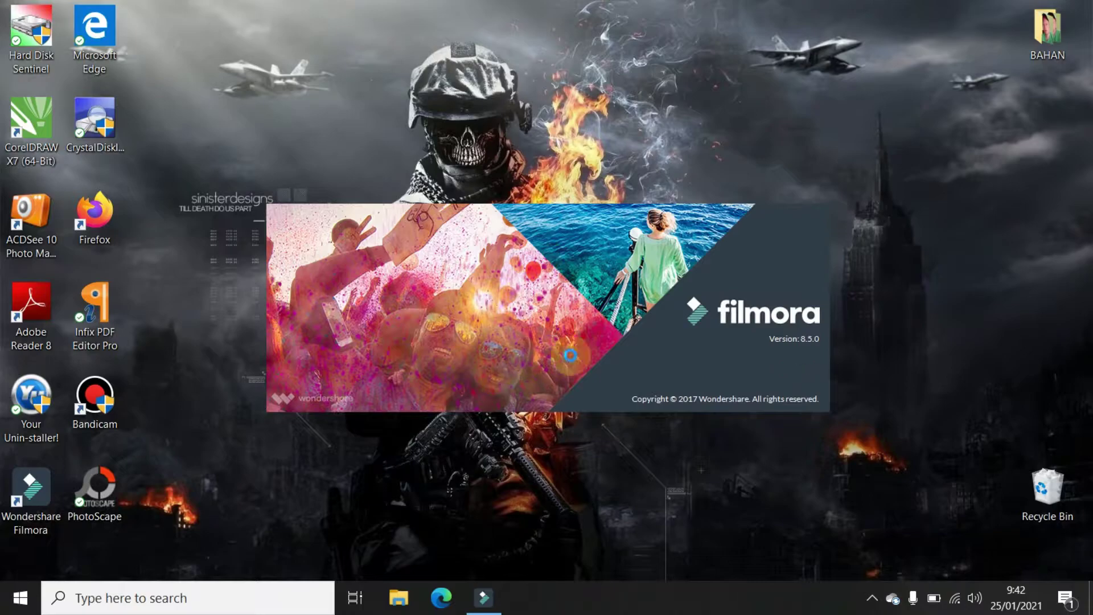
Start a 16:9 project in full feature mode and import the video 20210125_091551 from the BAHAN folder on the Desktop
{"action": "left_click", "coordinate": [660, 356]}
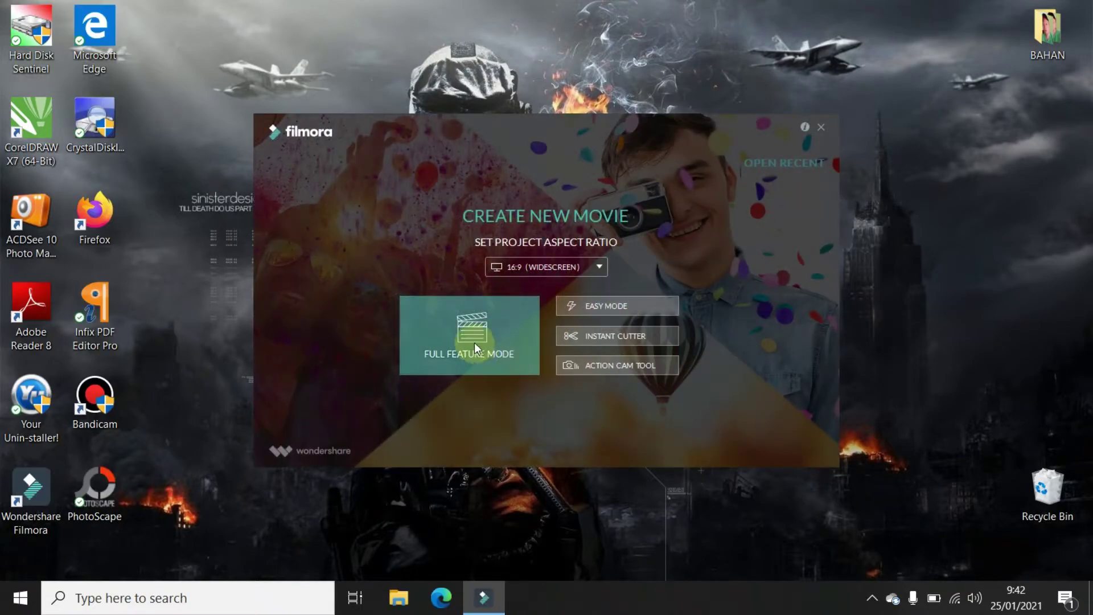
{"action": "left_click", "coordinate": [468, 336]}
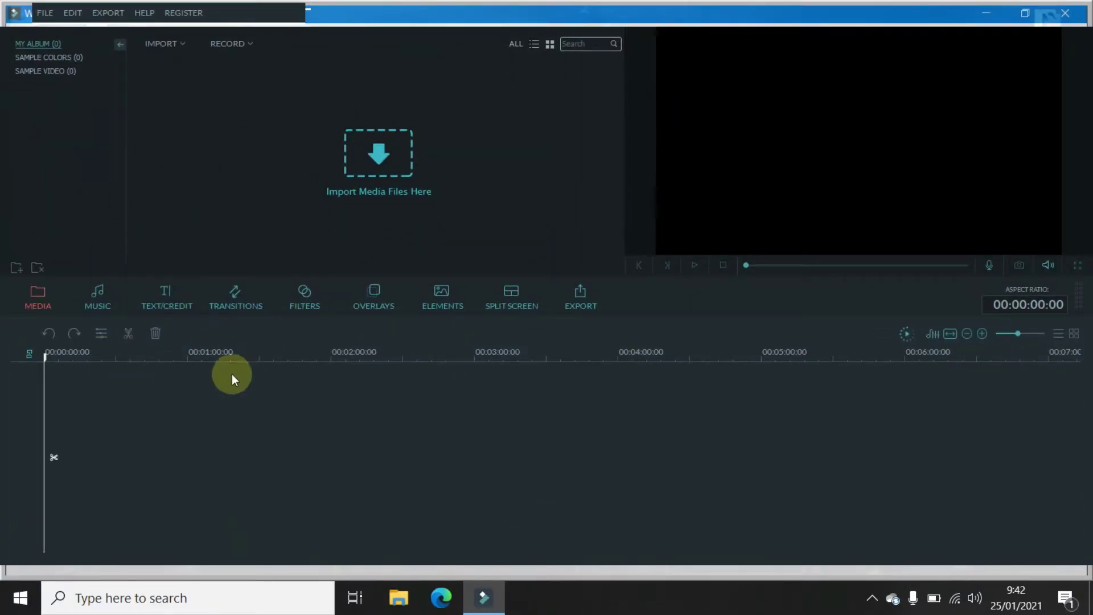
{"action": "left_click", "coordinate": [369, 168]}
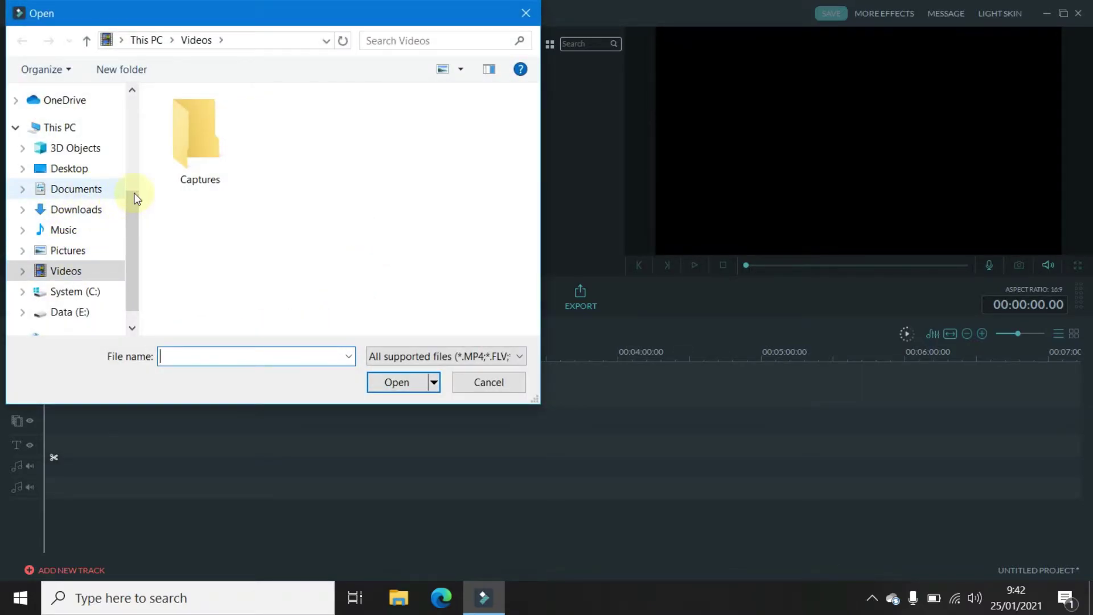
{"action": "left_click_drag", "start_coordinate": [136, 198], "coordinate": [132, 139]}
{"action": "scroll", "coordinate": [110, 146], "scroll_direction": "up", "scroll_amount": 2}
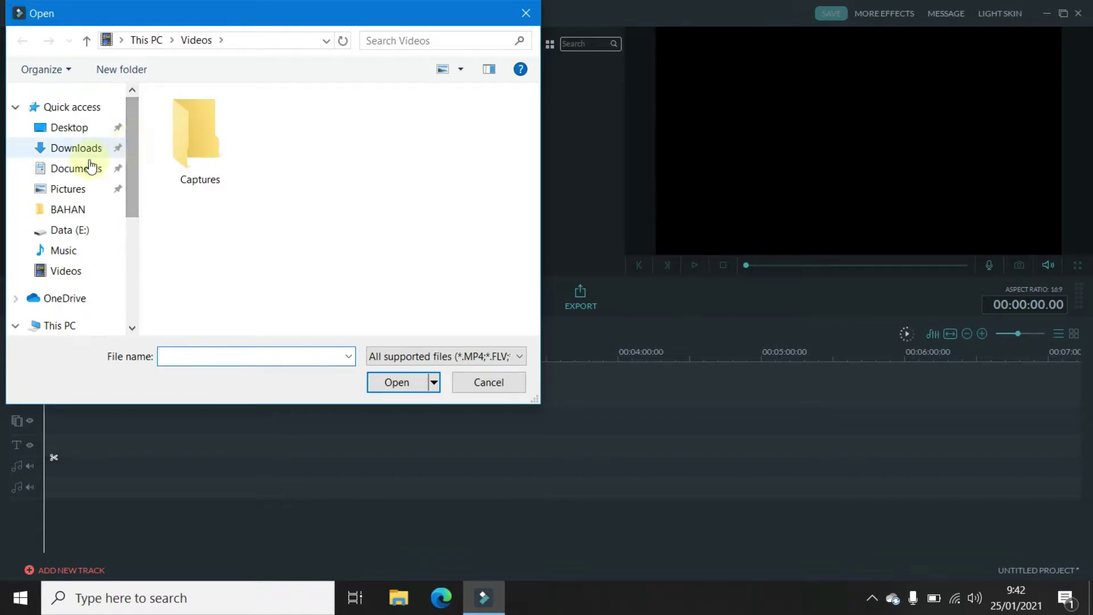
{"action": "left_click", "coordinate": [61, 128]}
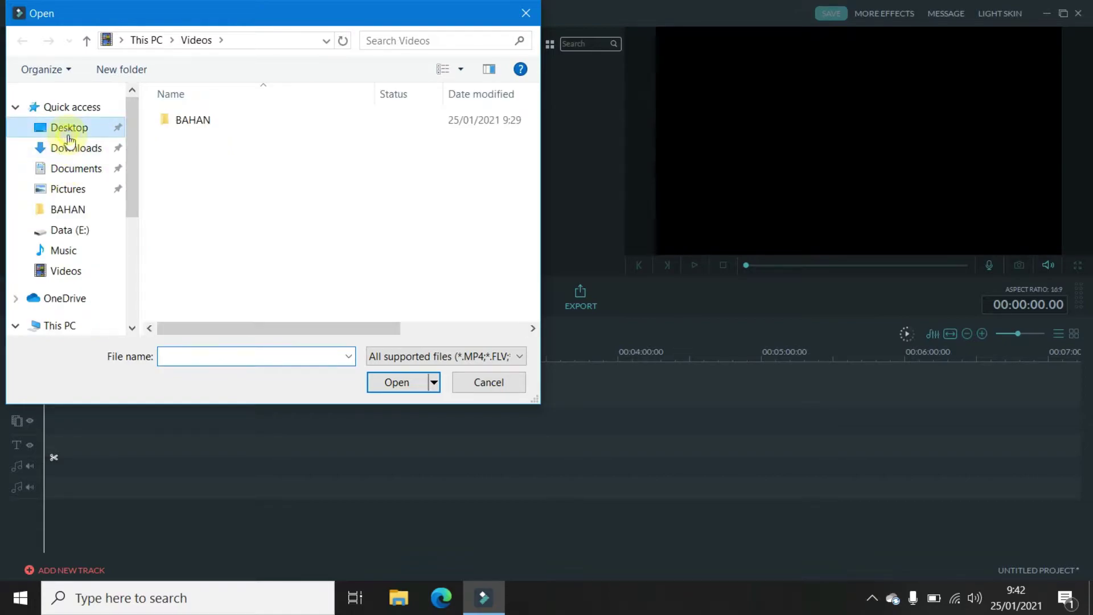
{"action": "double_click", "coordinate": [195, 127]}
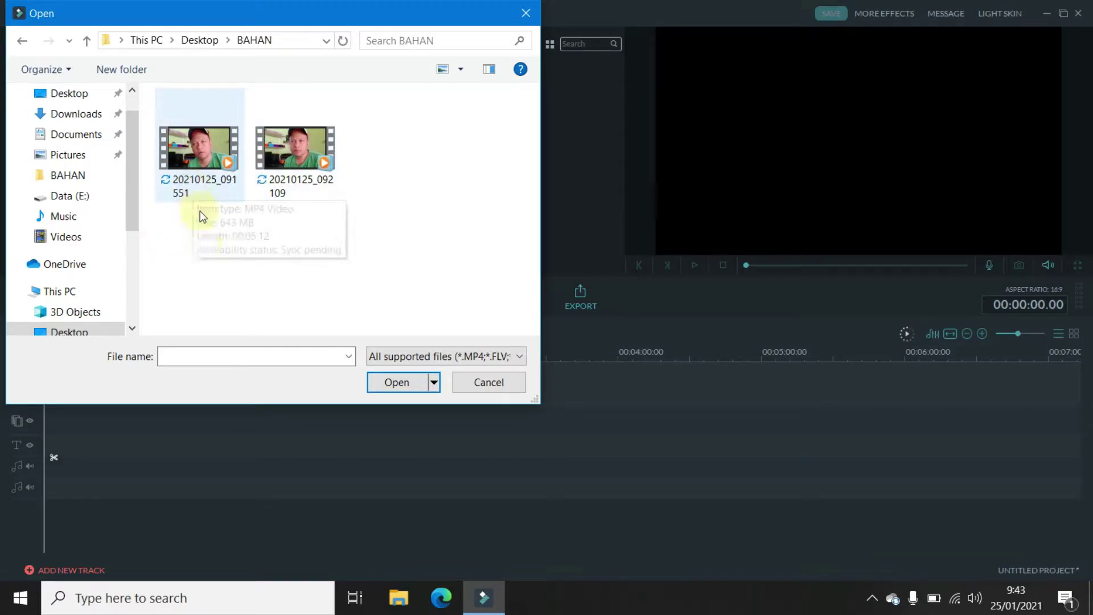
{"action": "left_click", "coordinate": [221, 186]}
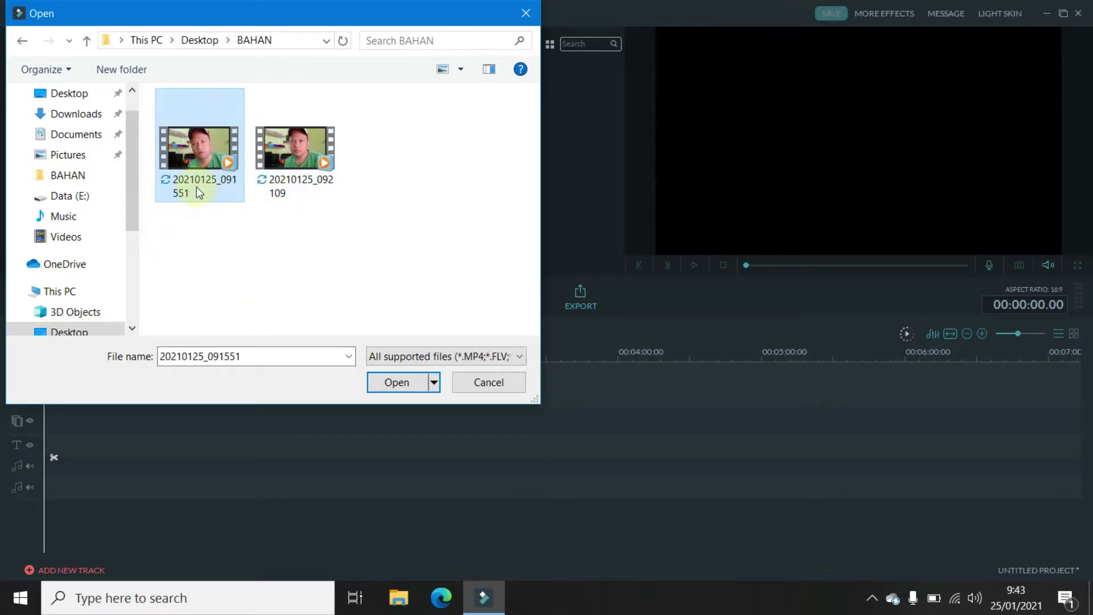
{"action": "left_click", "coordinate": [391, 381]}
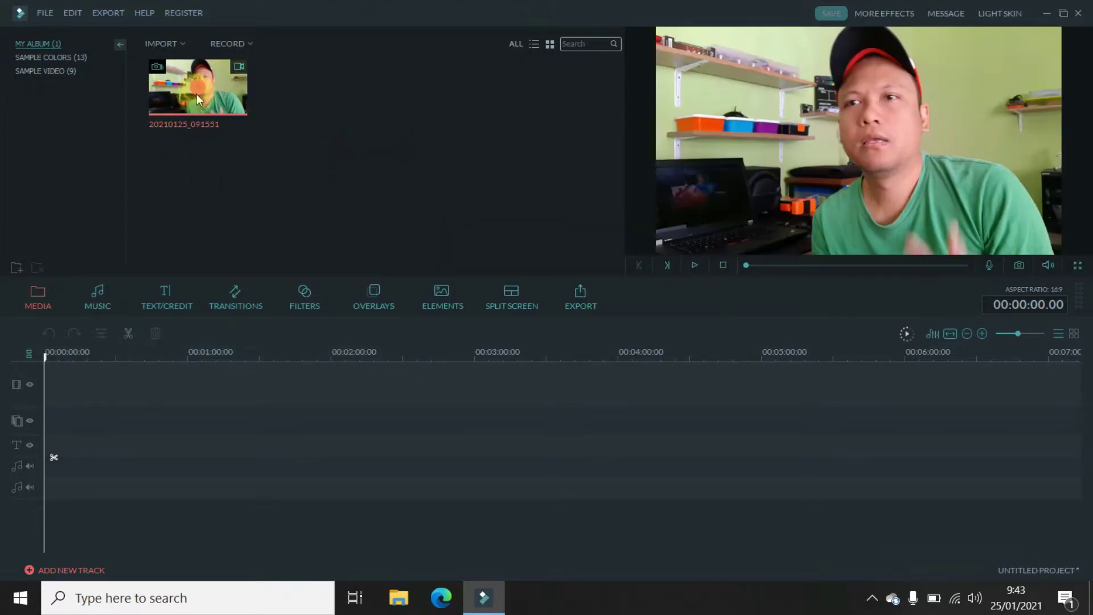
Place the imported clip at the start of the timeline's video track and play its opening in the preview
{"action": "left_click_drag", "start_coordinate": [196, 94], "coordinate": [193, 436]}
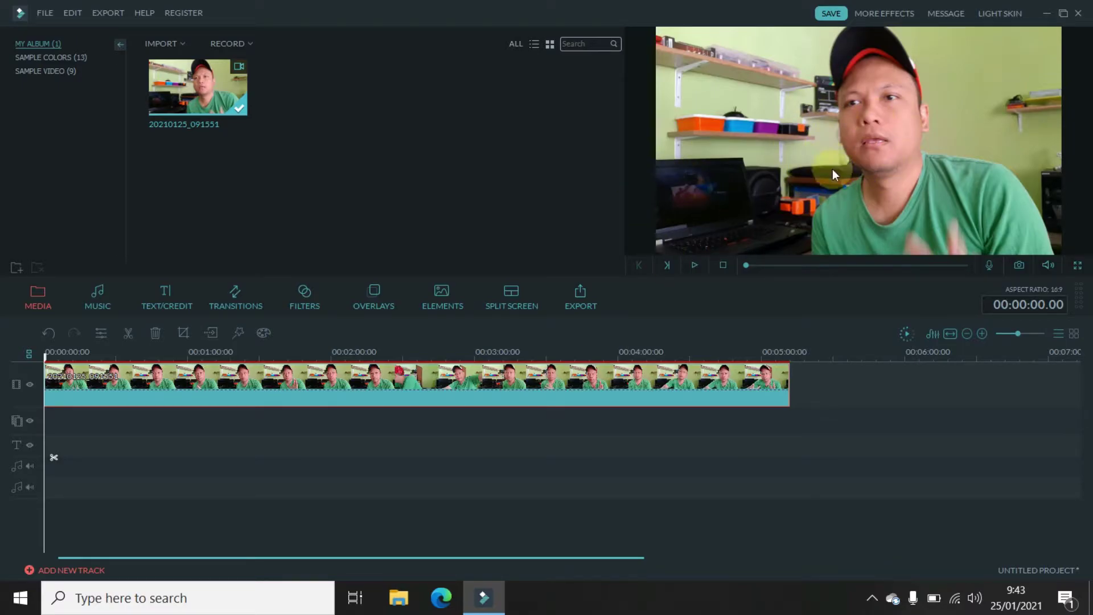
{"action": "left_click", "coordinate": [695, 263]}
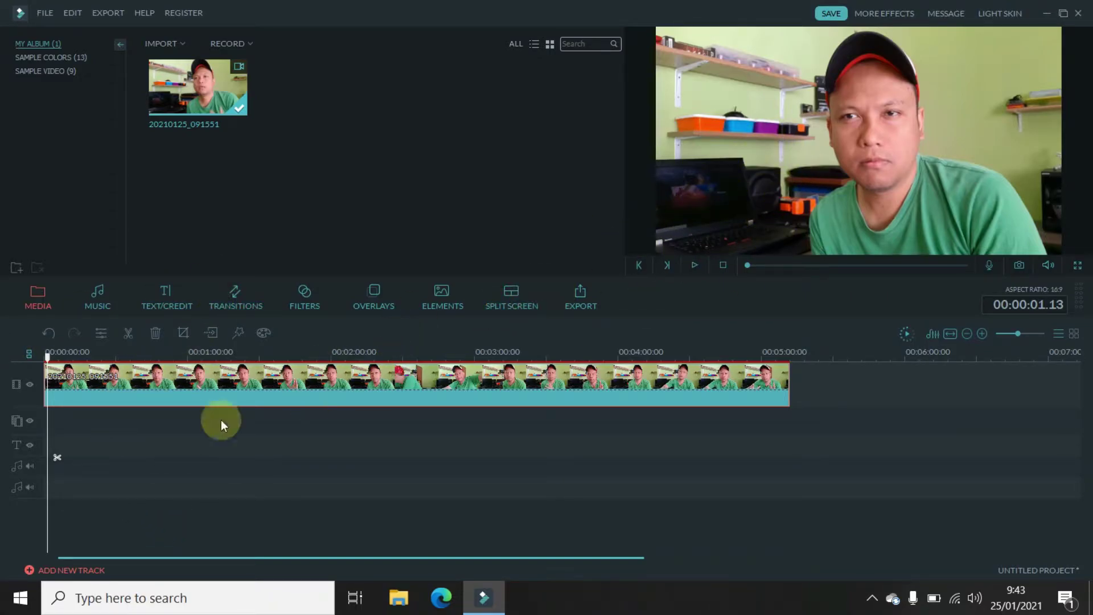
Open the timeline clip for editing and set its contrast to 60 and its saturation to 0
{"action": "right_click", "coordinate": [83, 384]}
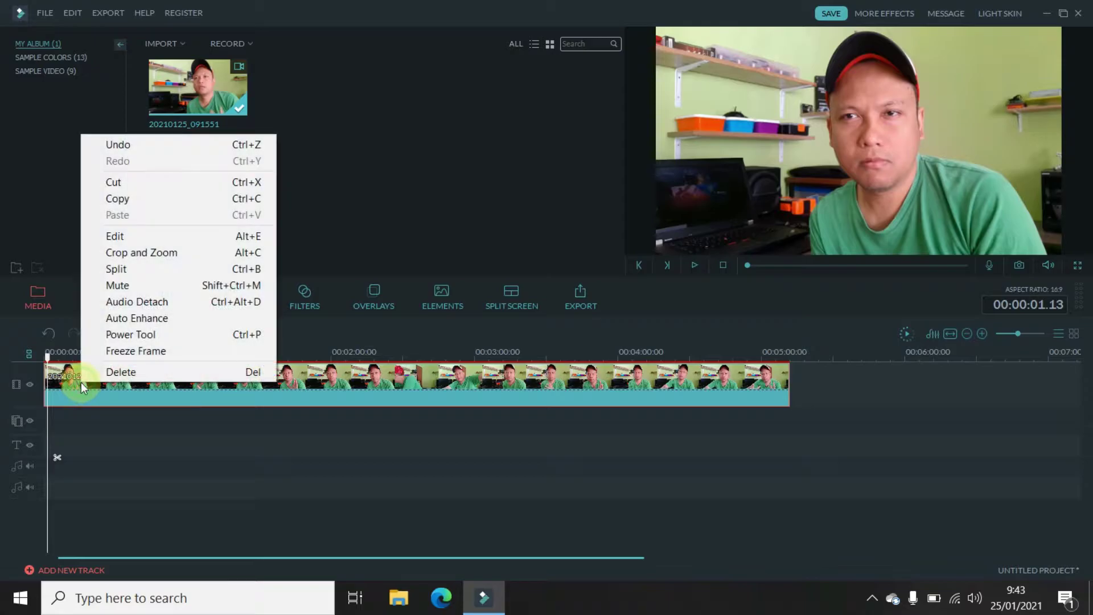
{"action": "left_click", "coordinate": [121, 238]}
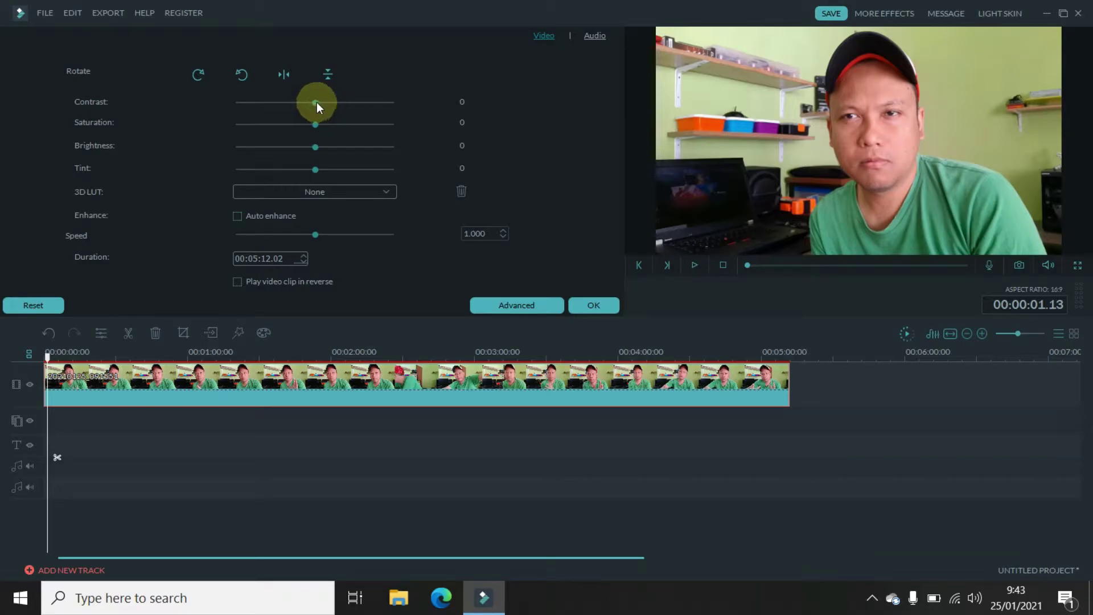
{"action": "left_click_drag", "start_coordinate": [317, 101], "coordinate": [368, 107]}
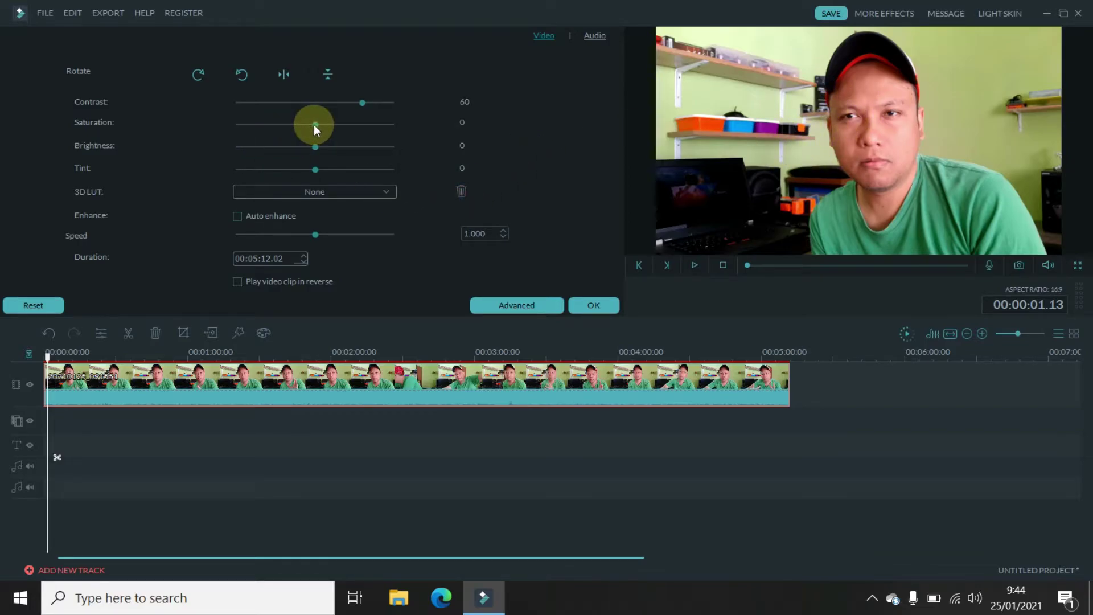
{"action": "mouse_move", "coordinate": [327, 126]}
{"action": "left_mouse_down"}
{"action": "mouse_move", "coordinate": [345, 129]}
{"action": "mouse_move", "coordinate": [303, 135]}
{"action": "mouse_move", "coordinate": [315, 135]}
{"action": "left_mouse_up"}
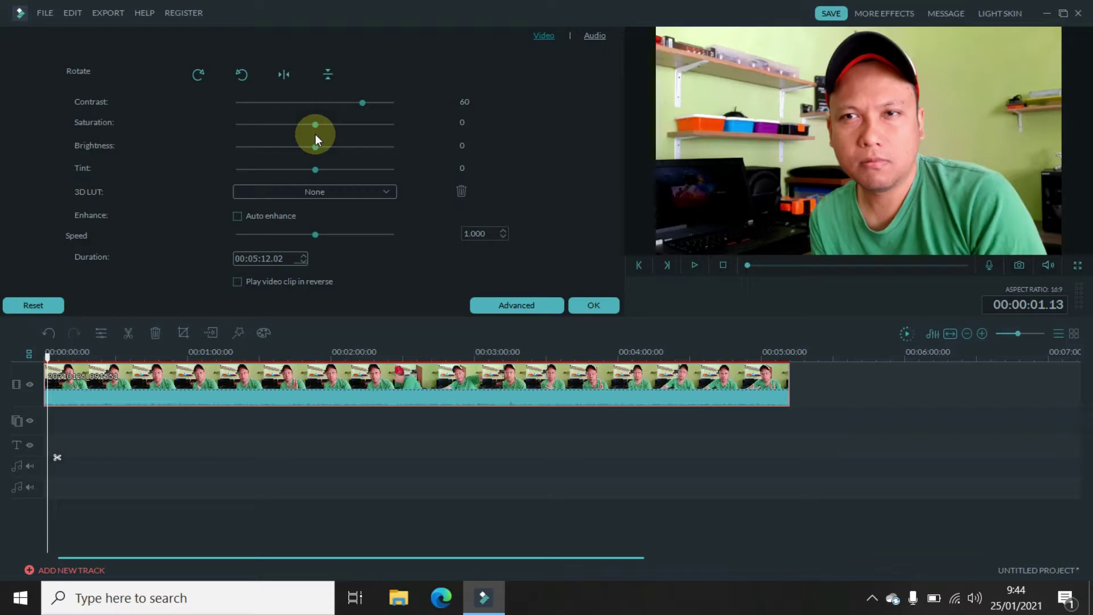
Set the clip's brightness to -20 and its tint to 10
{"action": "mouse_move", "coordinate": [313, 146]}
{"action": "left_mouse_down"}
{"action": "mouse_move", "coordinate": [327, 148]}
{"action": "mouse_move", "coordinate": [292, 152]}
{"action": "left_mouse_up"}
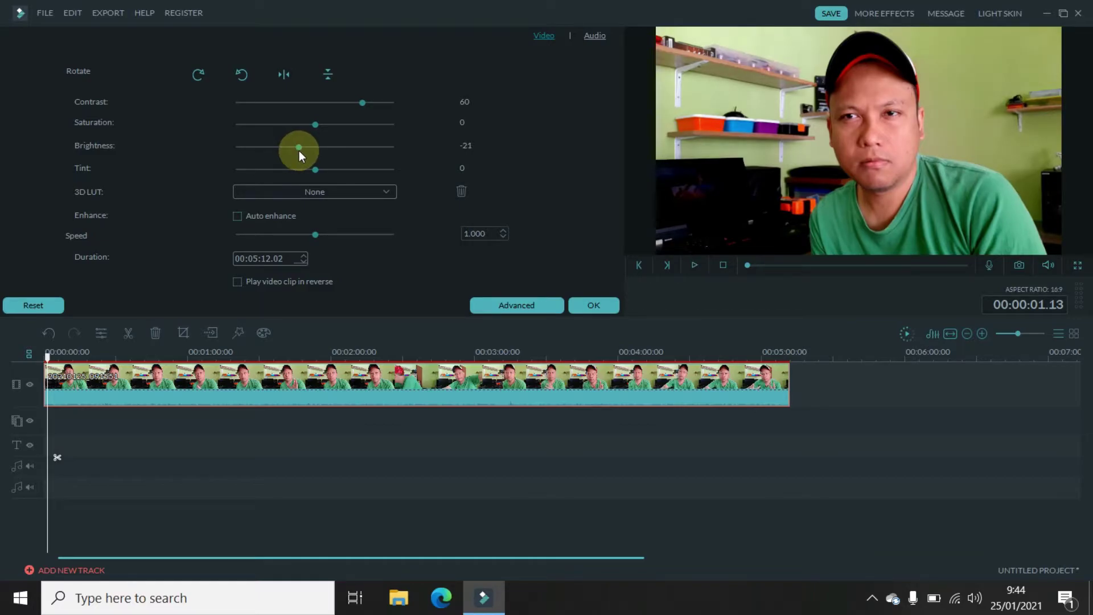
{"action": "left_click_drag", "start_coordinate": [299, 150], "coordinate": [299, 149]}
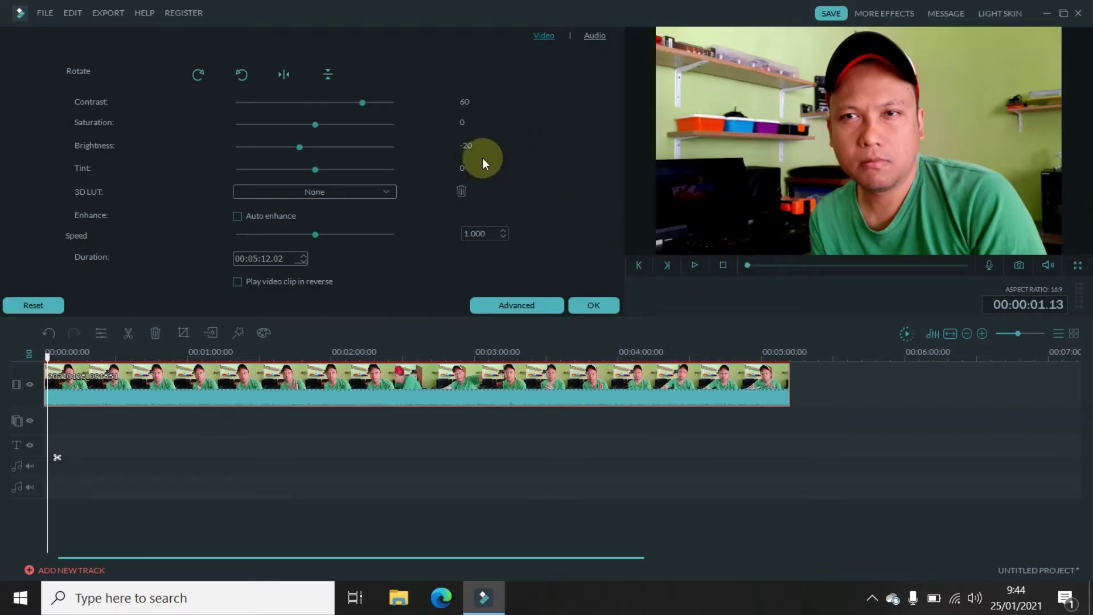
{"action": "left_click_drag", "start_coordinate": [317, 169], "coordinate": [324, 172]}
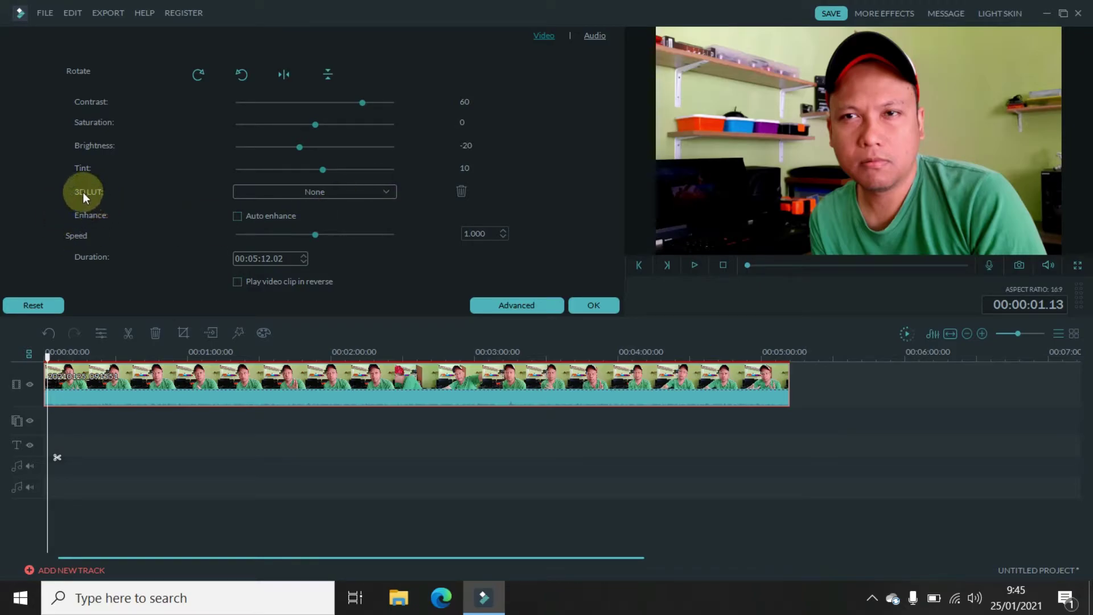
Try the 007 Series, B&W Film and Batman 3D LUTs on the clip, one after another
{"action": "left_click", "coordinate": [384, 191]}
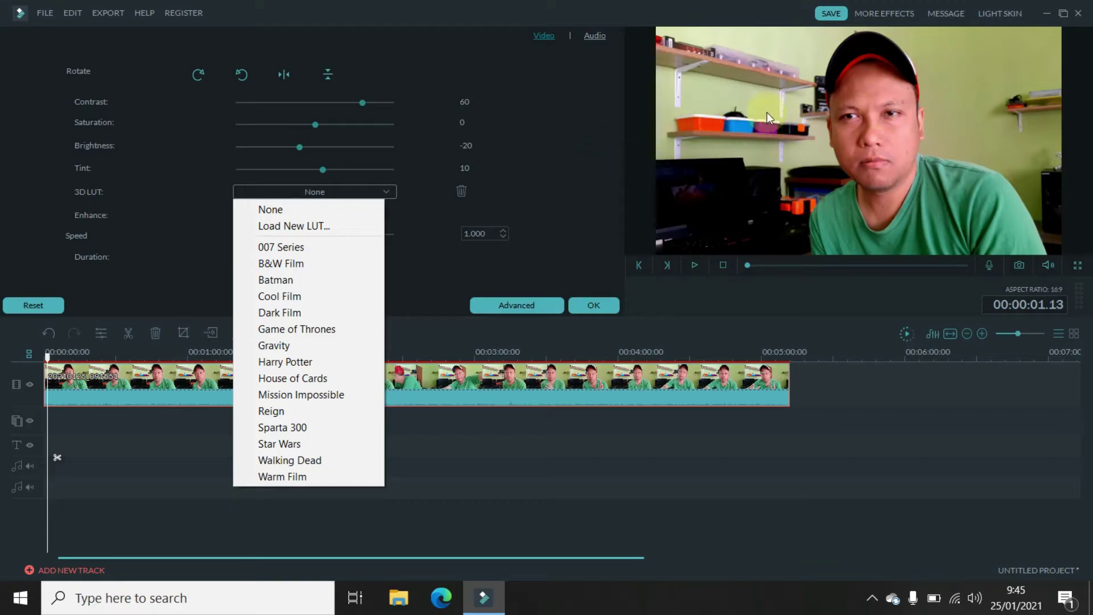
{"action": "left_click", "coordinate": [294, 250]}
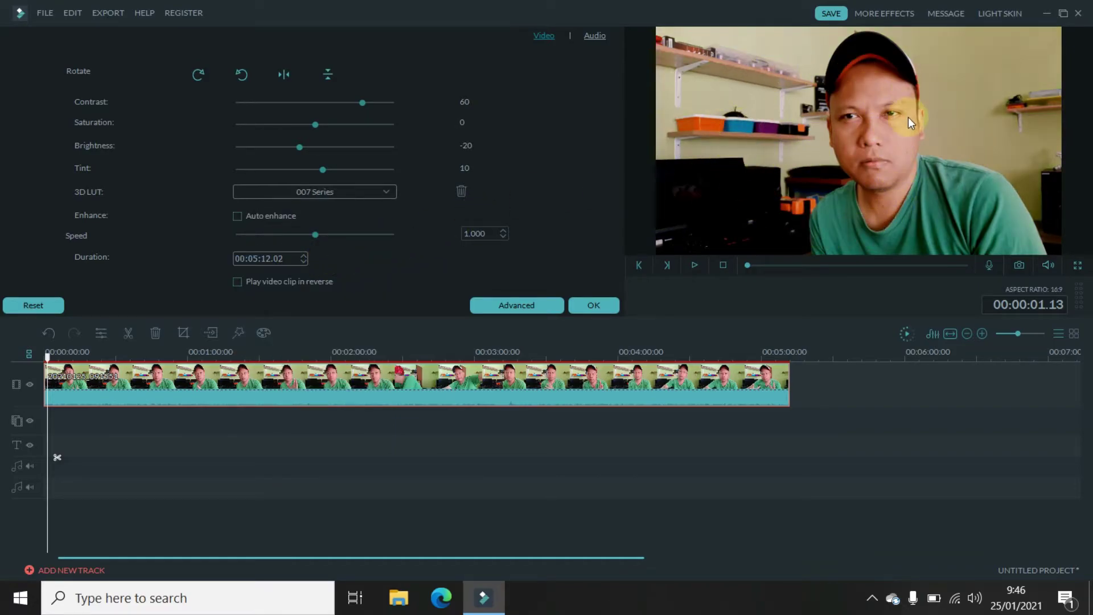
{"action": "left_click", "coordinate": [354, 195]}
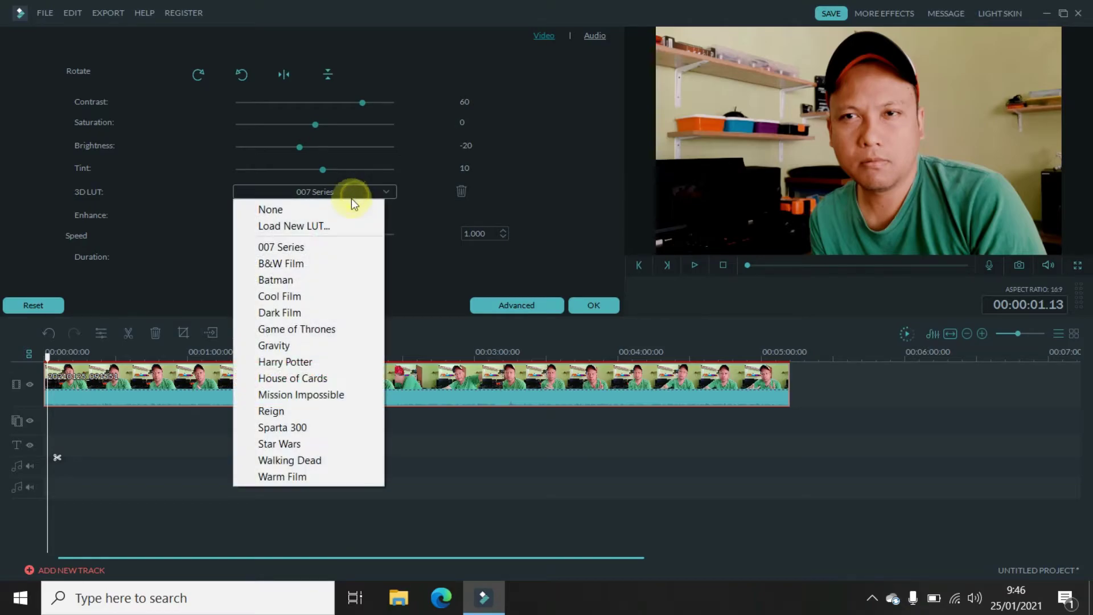
{"action": "left_click", "coordinate": [298, 263]}
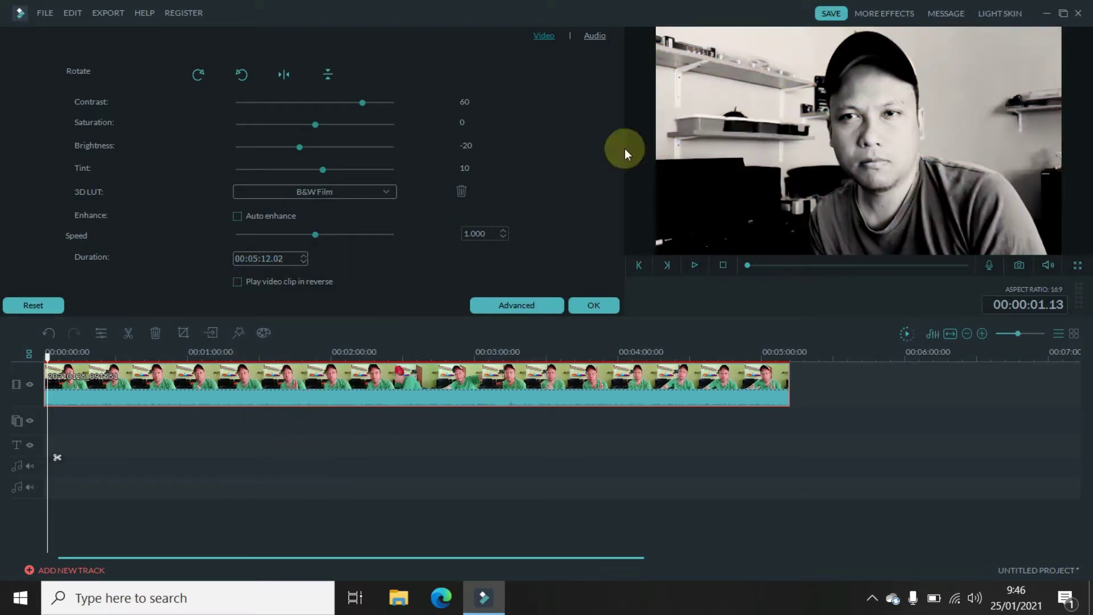
{"action": "left_click", "coordinate": [354, 193]}
{"action": "left_click", "coordinate": [304, 284]}
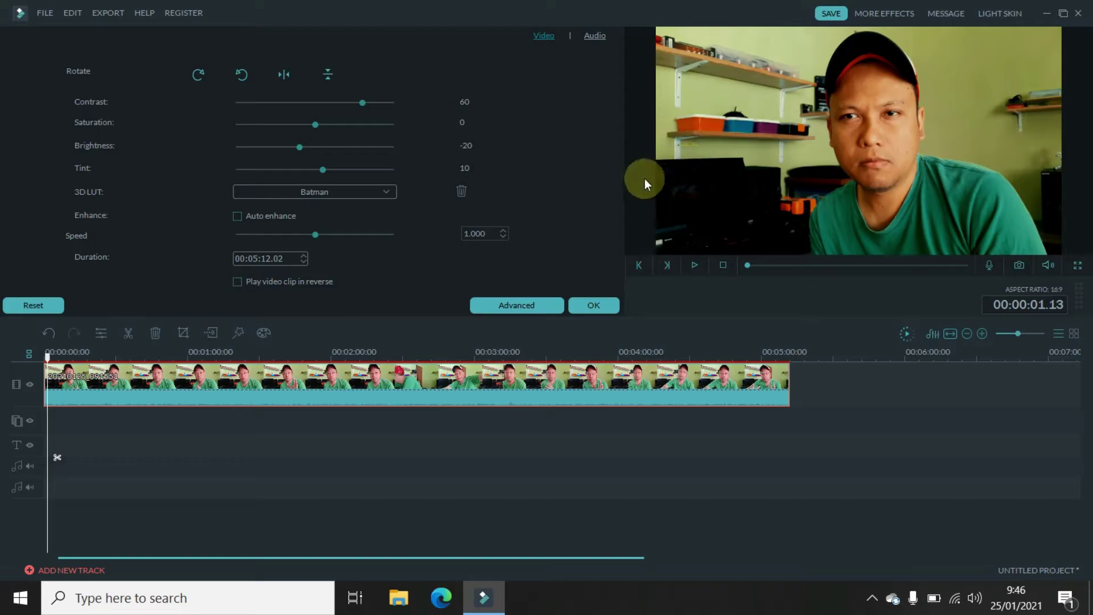
Try the Cool Film, Game of Thrones and Gravity 3D LUTs on the clip, one after another
{"action": "left_click", "coordinate": [359, 192]}
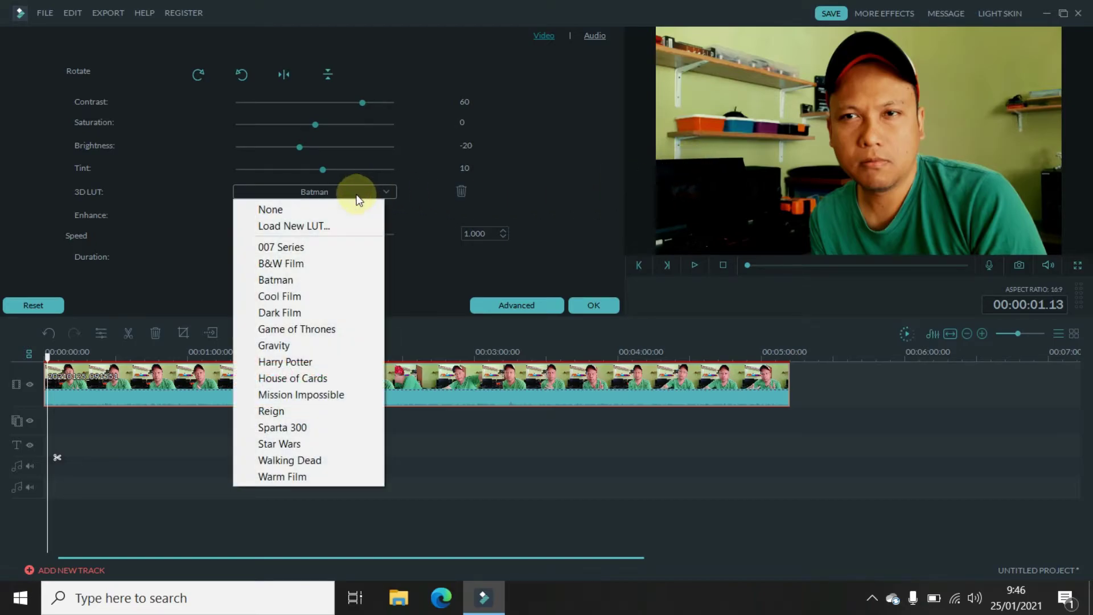
{"action": "left_click", "coordinate": [309, 300]}
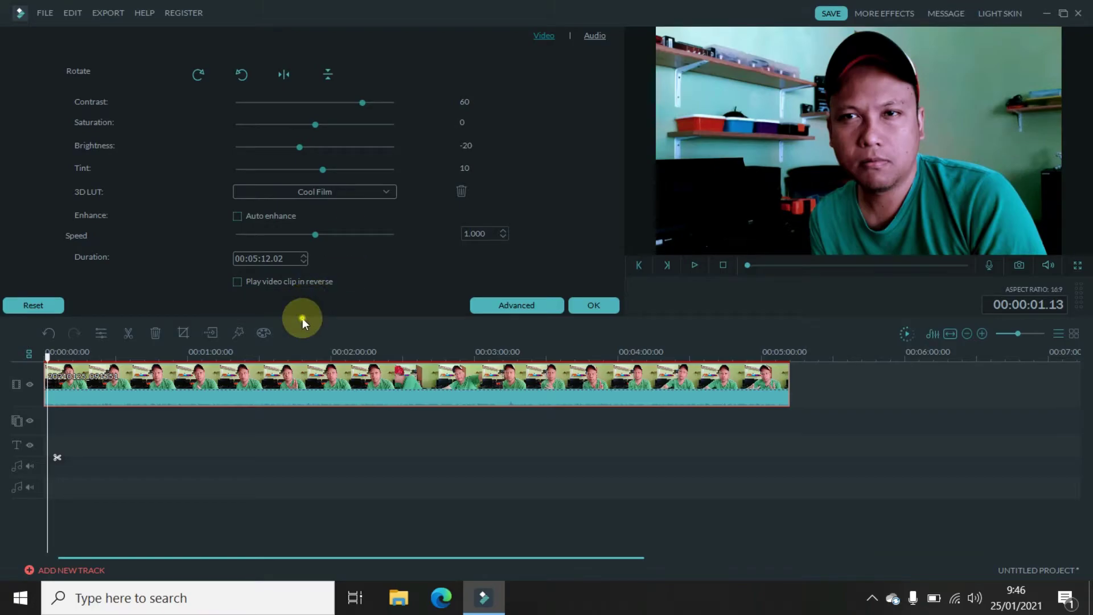
{"action": "key", "text": "alt+Down"}
{"action": "left_click", "coordinate": [303, 326]}
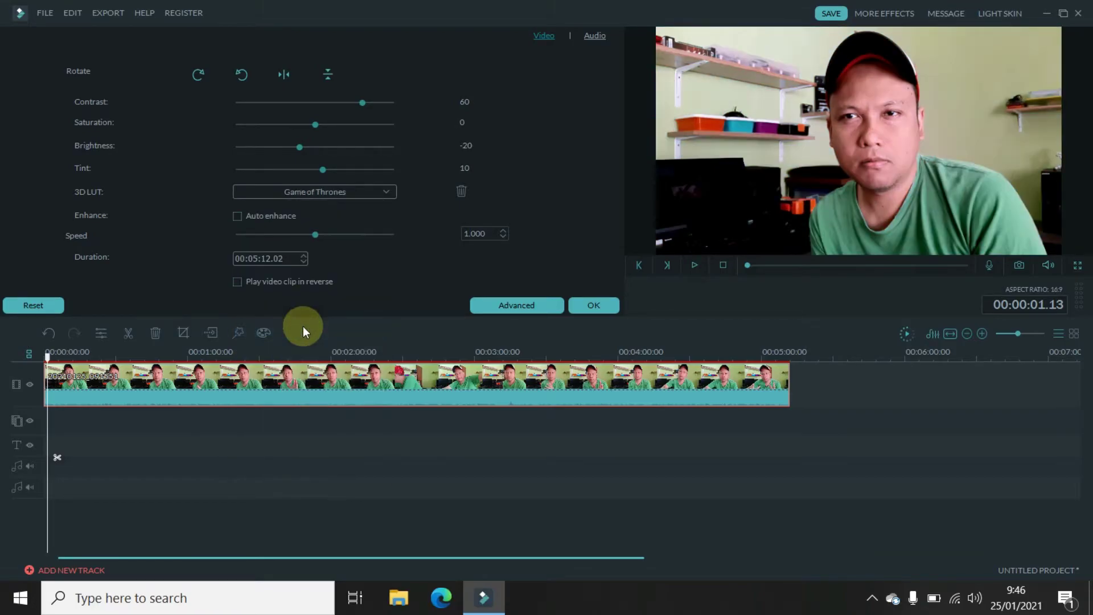
{"action": "left_click", "coordinate": [341, 194]}
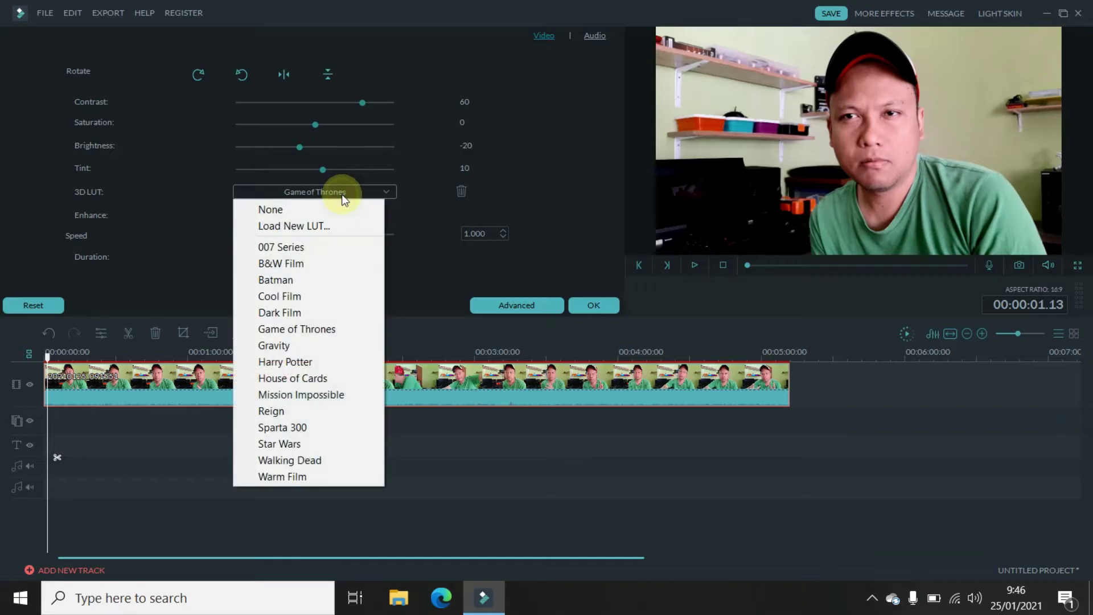
{"action": "left_click", "coordinate": [311, 345]}
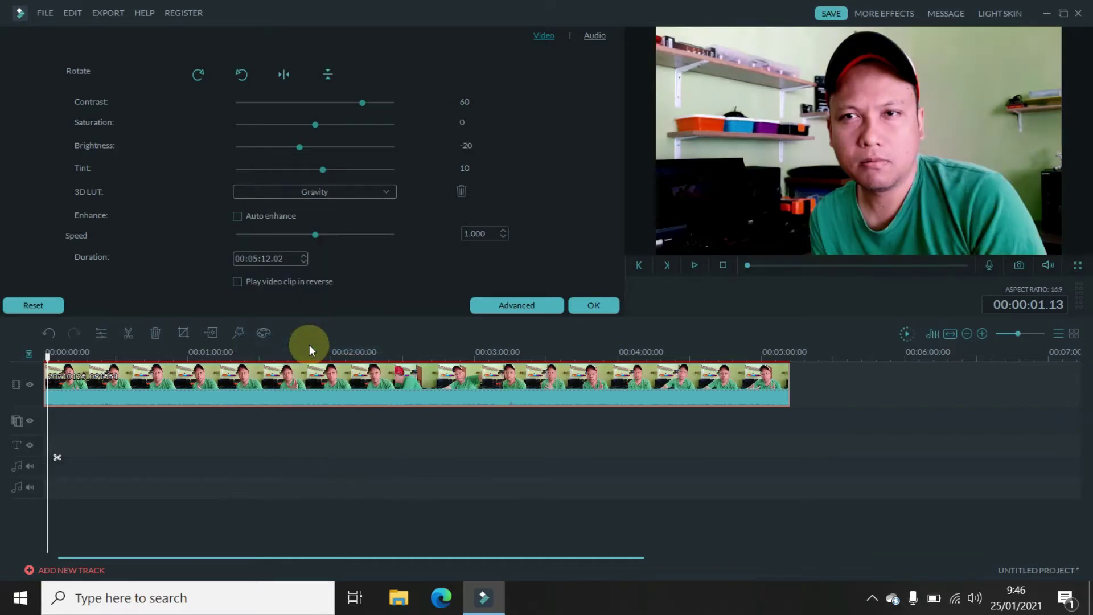
Try the House of Cards and Mission Impossible 3D LUTs on the clip
{"action": "left_click", "coordinate": [341, 192]}
{"action": "left_click", "coordinate": [298, 379]}
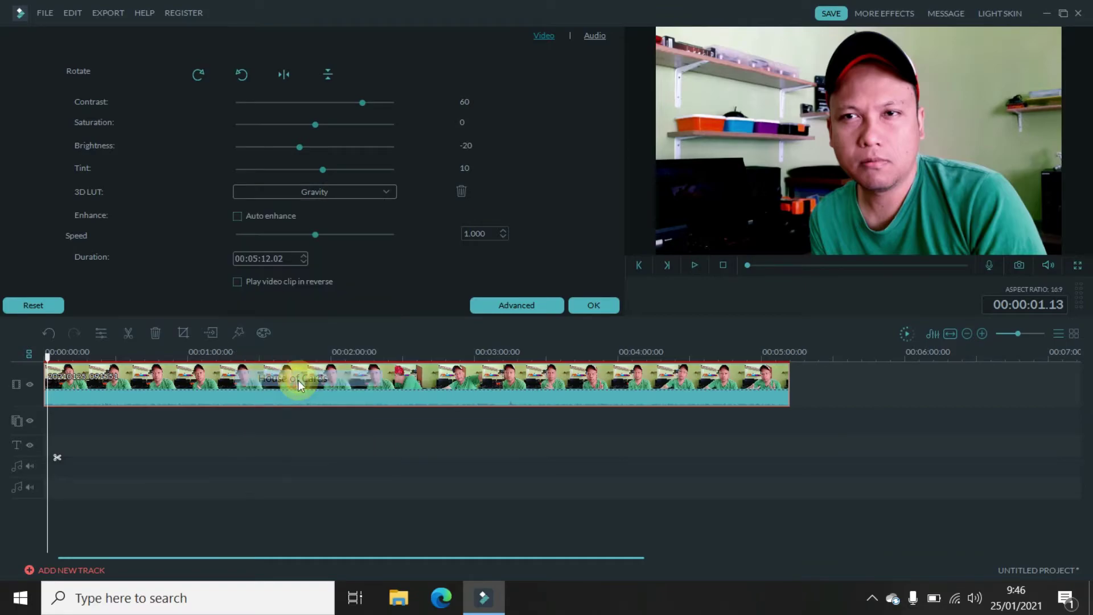
{"action": "left_click", "coordinate": [693, 264]}
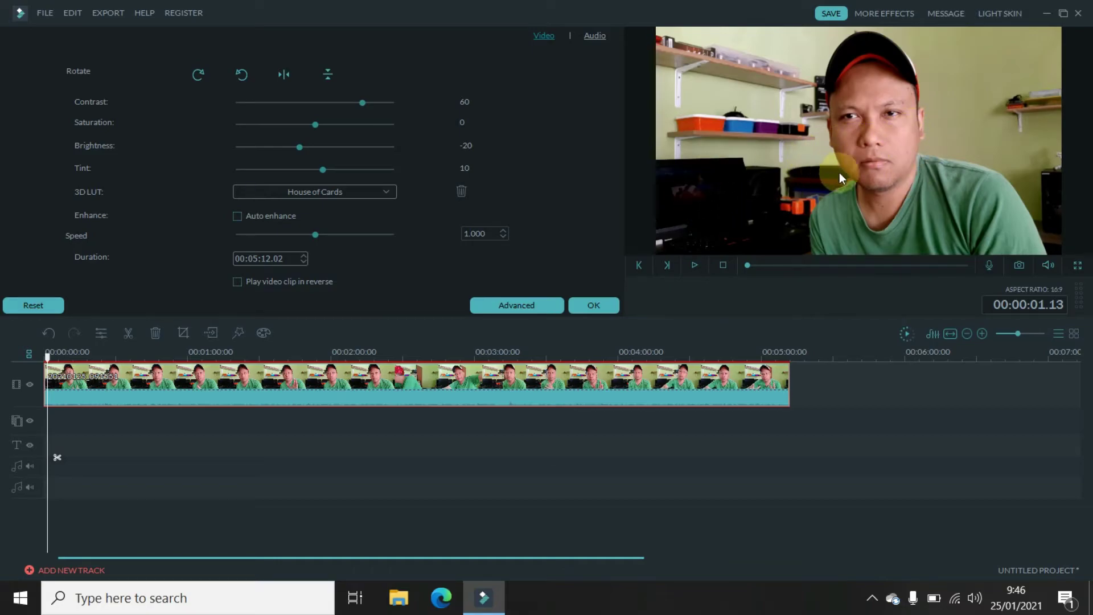
{"action": "left_click", "coordinate": [365, 194]}
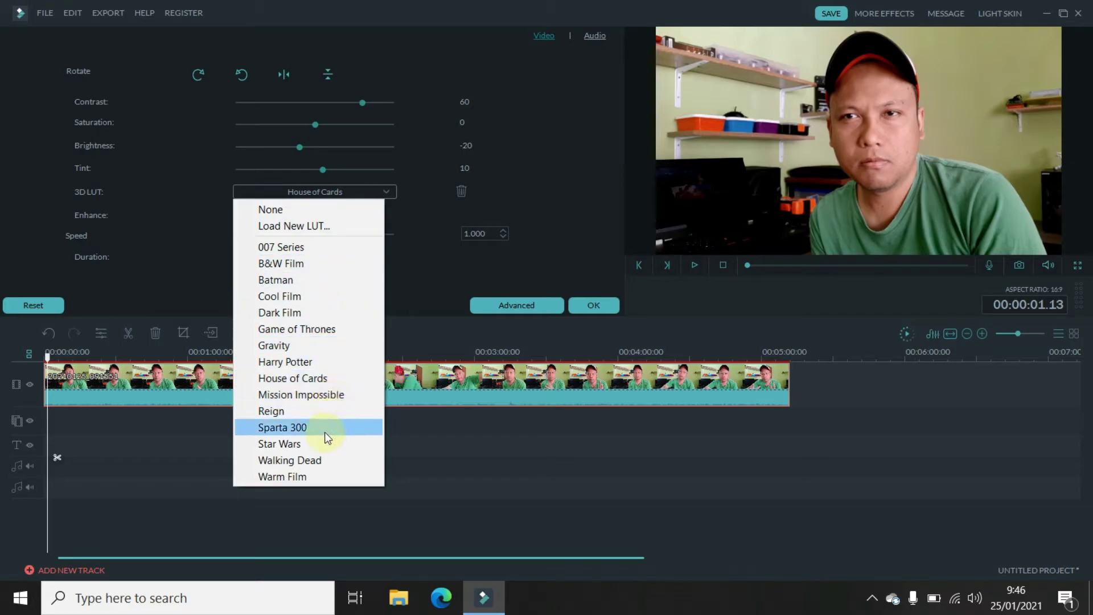
{"action": "left_click", "coordinate": [331, 395]}
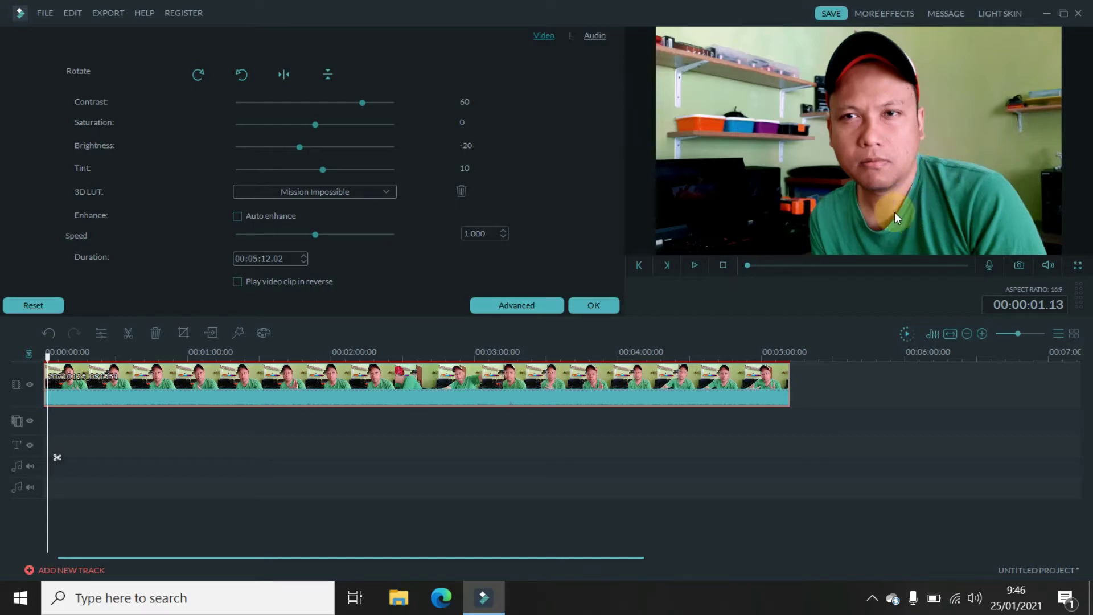
Try the Reign 3D LUT on the clip and switch it to Sparta 300
{"action": "left_click", "coordinate": [361, 190]}
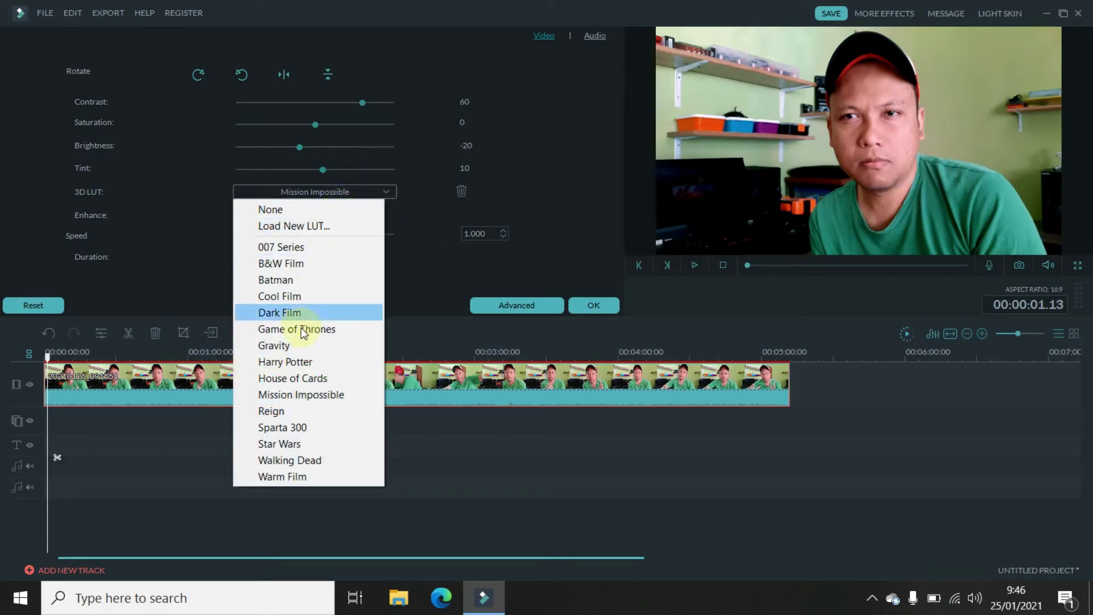
{"action": "left_click", "coordinate": [296, 412]}
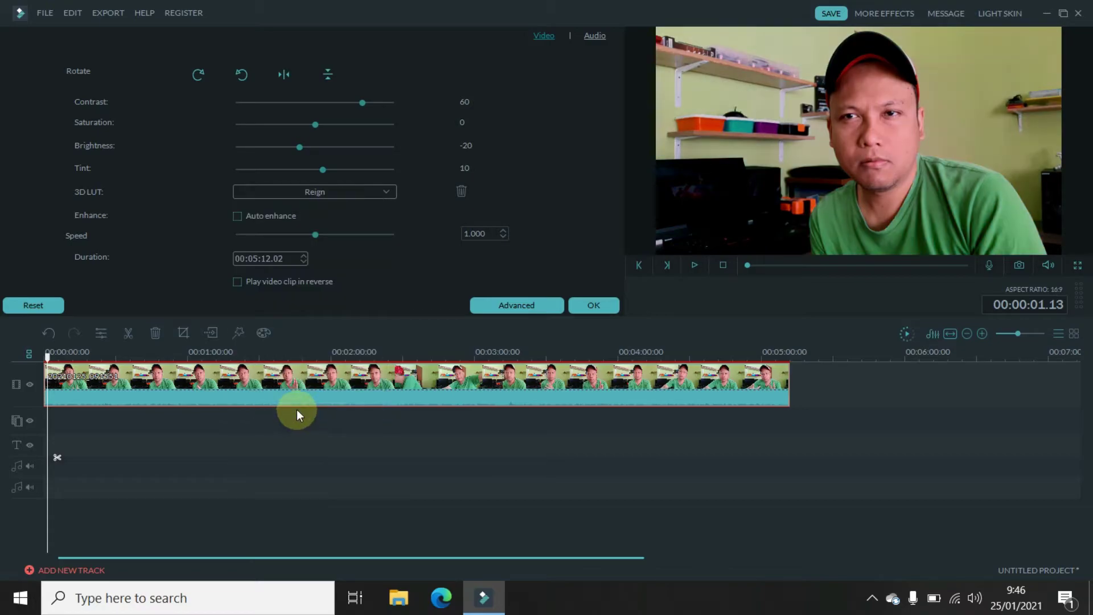
{"action": "left_click", "coordinate": [364, 192]}
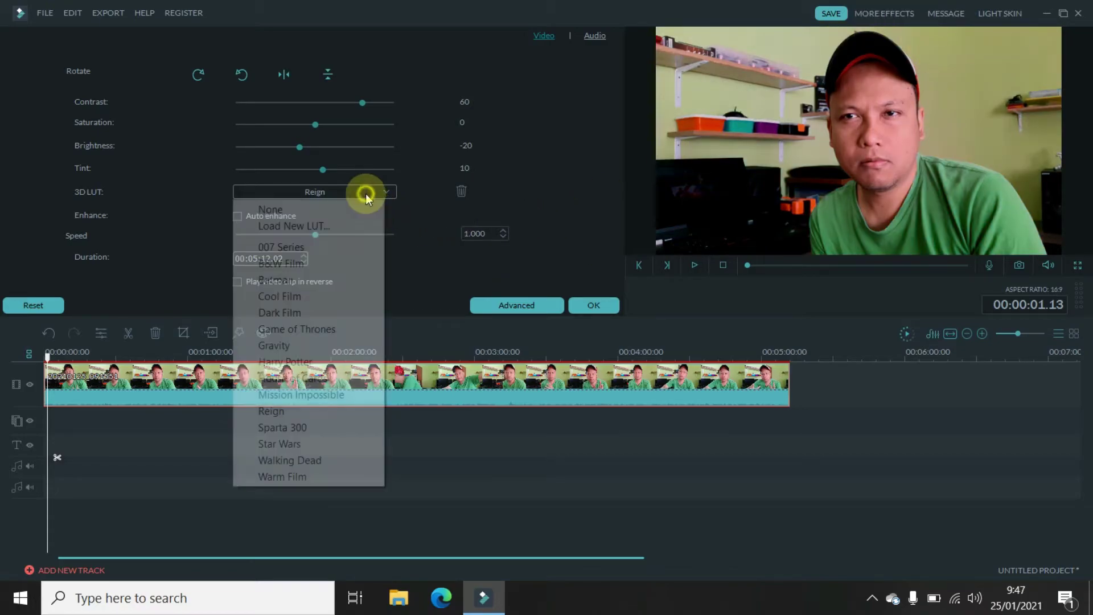
{"action": "left_click", "coordinate": [314, 434]}
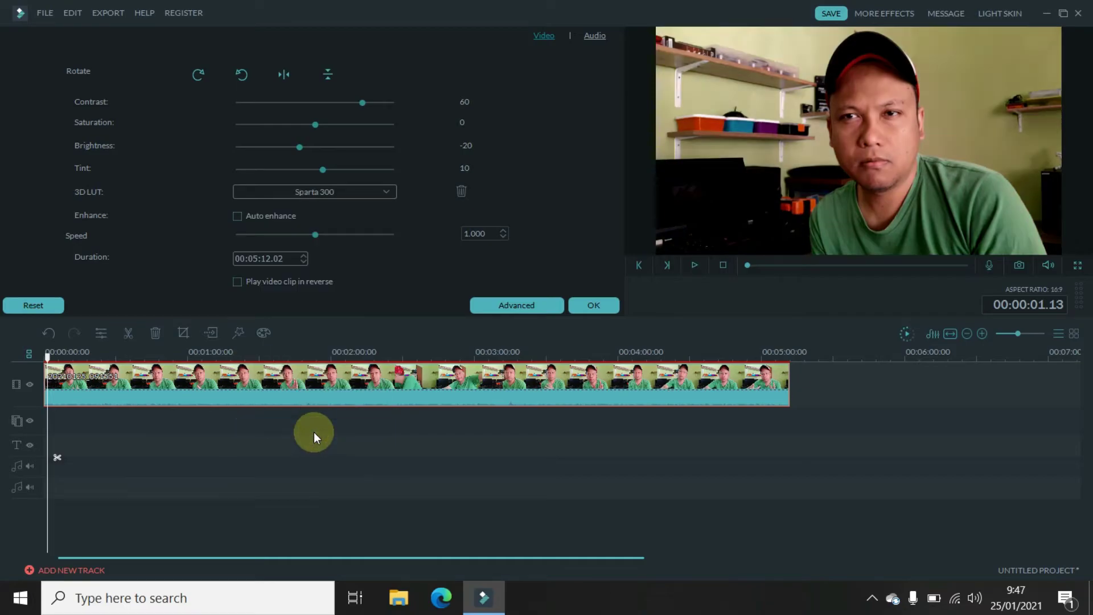
Try the Star Wars, Walking Dead and Warm Film 3D LUTs on the clip, one after another
{"action": "left_click", "coordinate": [364, 192]}
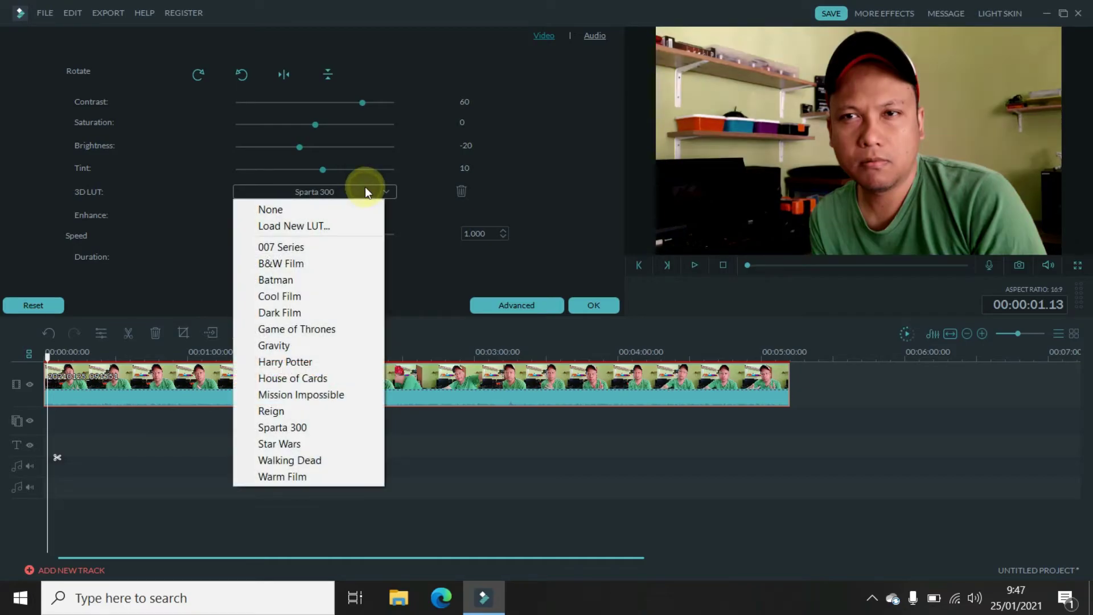
{"action": "left_click", "coordinate": [311, 442]}
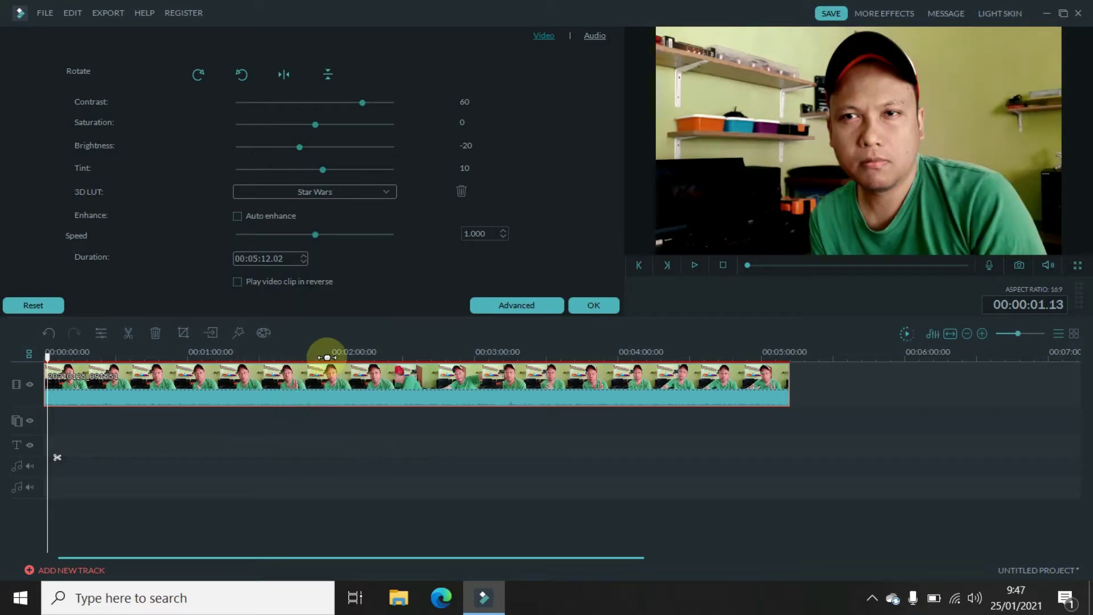
{"action": "left_click", "coordinate": [329, 193]}
{"action": "left_click", "coordinate": [304, 460]}
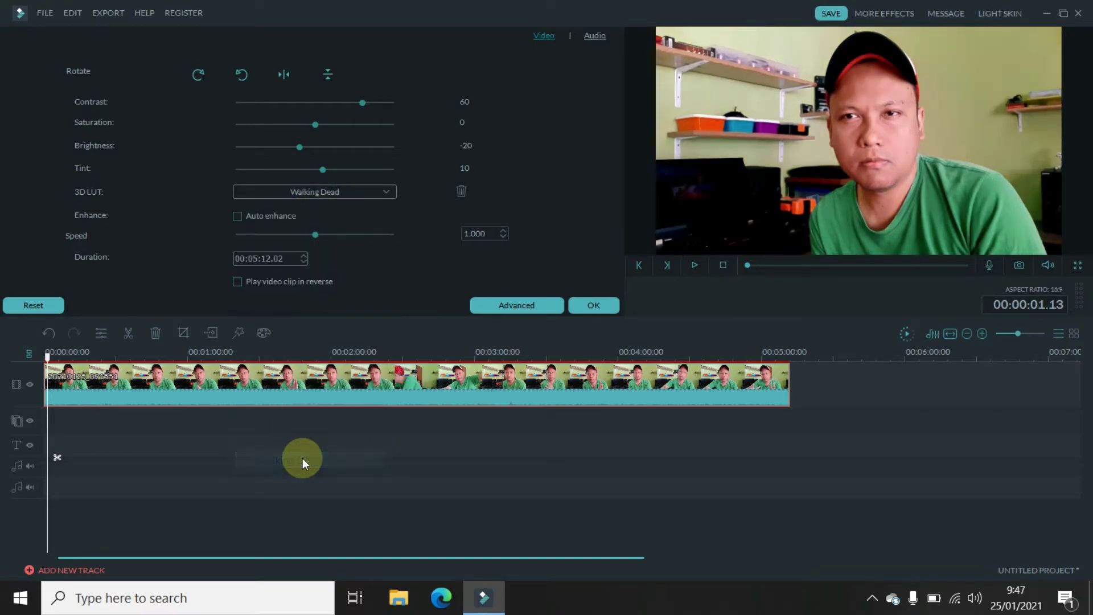
{"action": "left_click", "coordinate": [335, 199]}
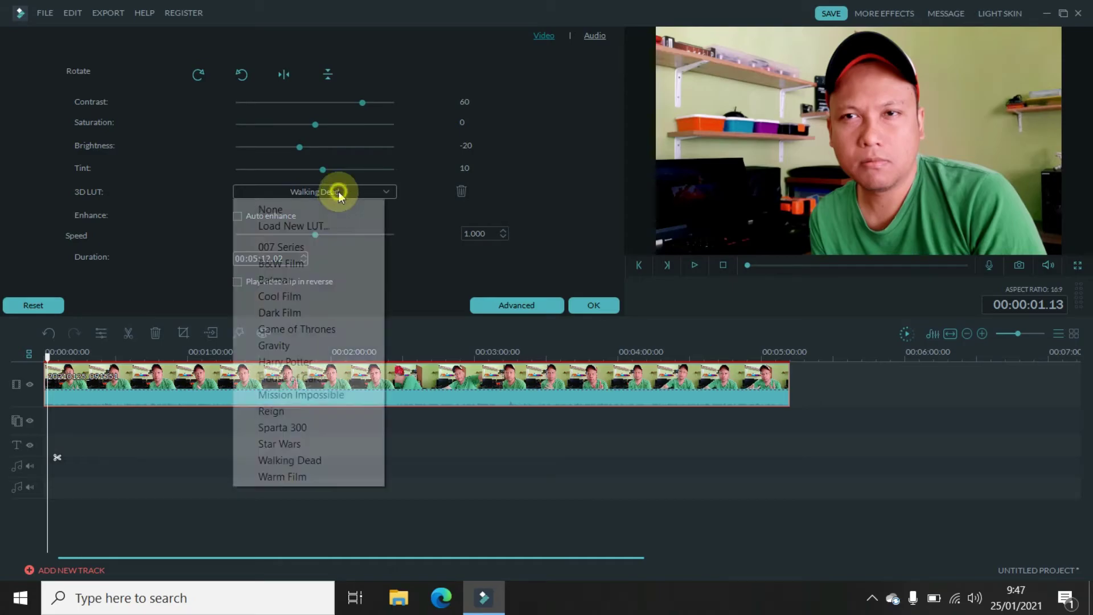
{"action": "left_click", "coordinate": [305, 475]}
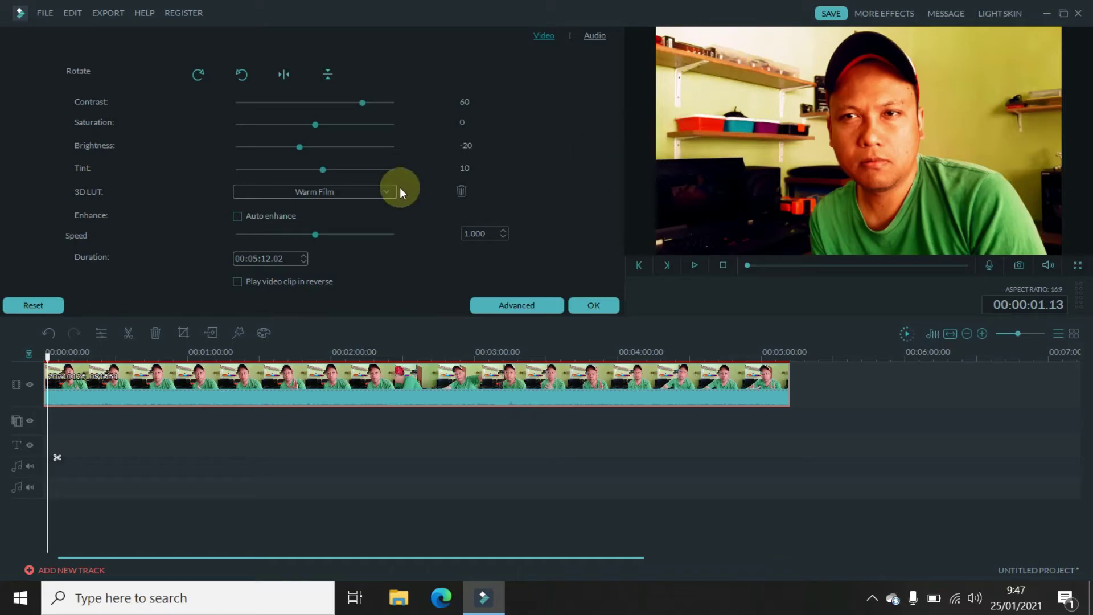
Apply the Mission Impossible 3D LUT with Auto enhance to the clip and accept the colour settings
{"action": "left_click", "coordinate": [364, 191]}
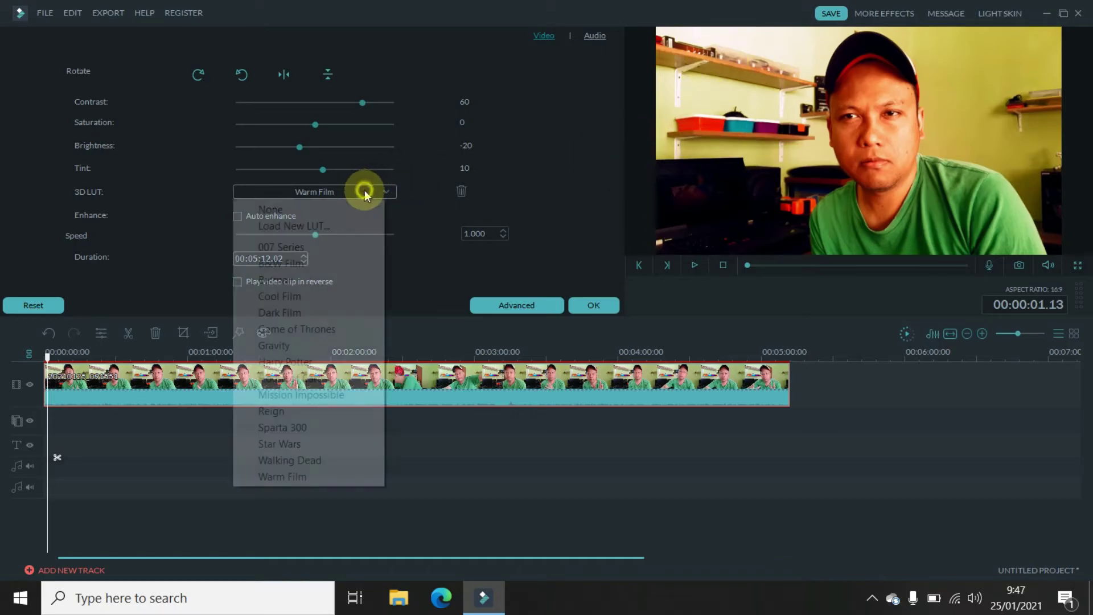
{"action": "left_click", "coordinate": [302, 397]}
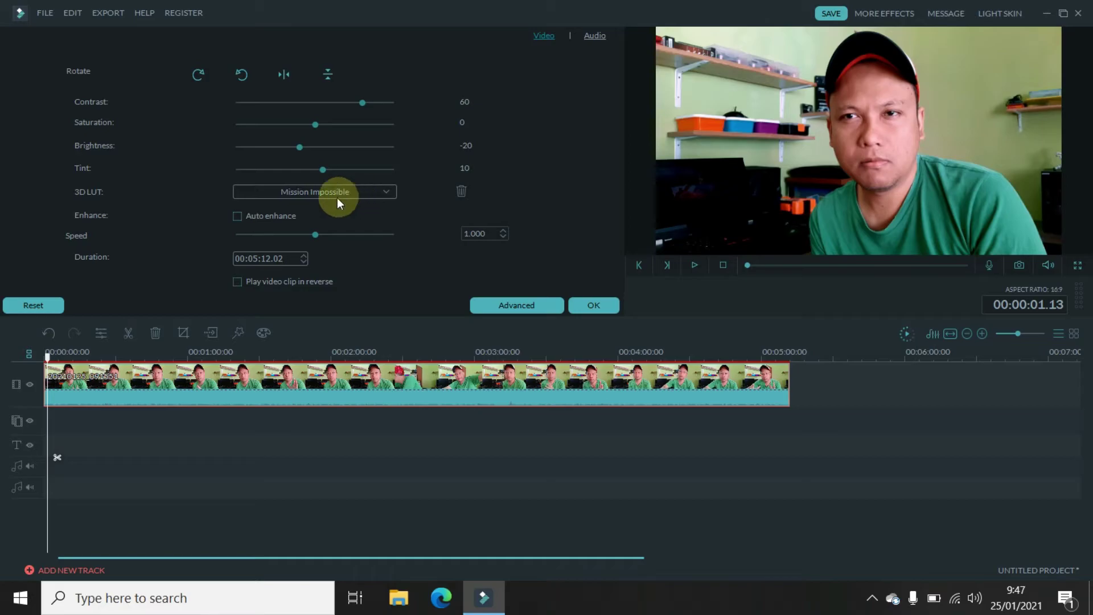
{"action": "left_click", "coordinate": [237, 219]}
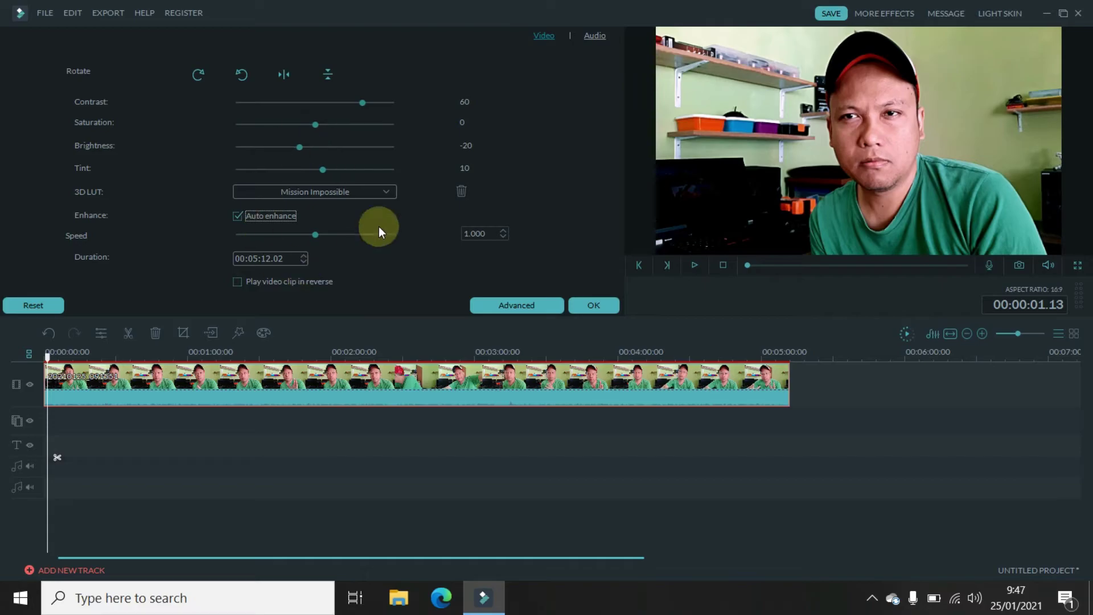
{"action": "left_click", "coordinate": [587, 303]}
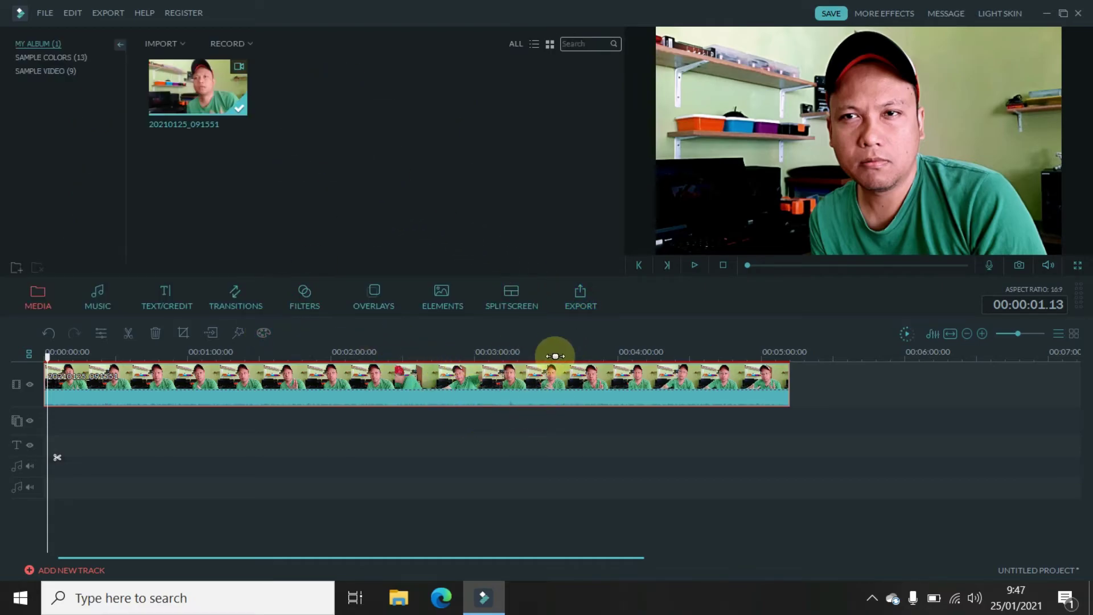
Export the corrected video in WMV format under the name My Video
{"action": "left_click", "coordinate": [581, 304]}
{"action": "left_click_drag", "start_coordinate": [593, 155], "coordinate": [652, 150]}
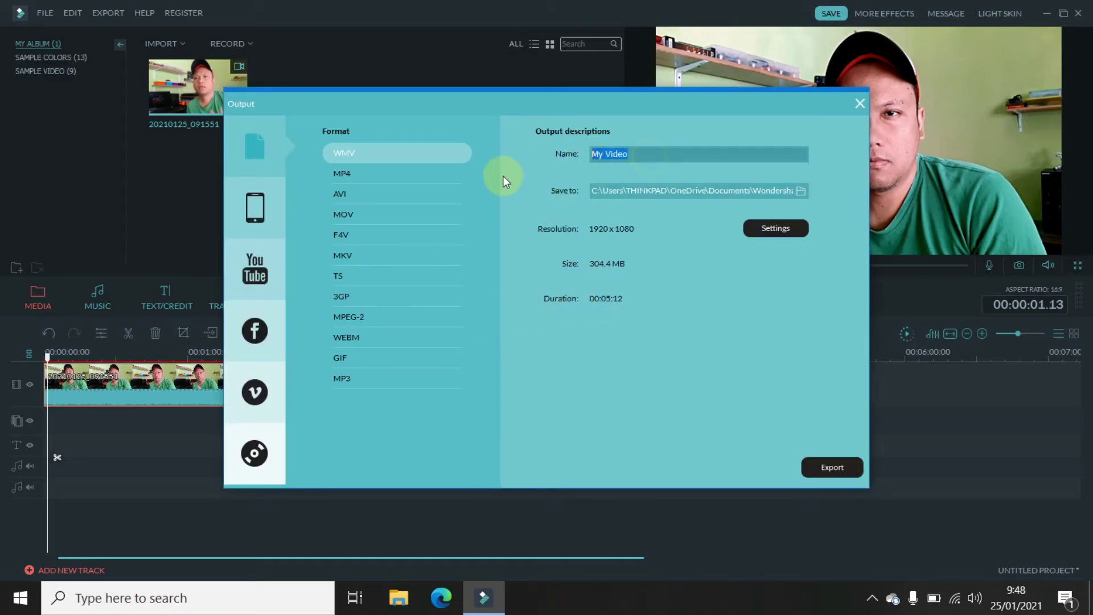
{"action": "left_click", "coordinate": [828, 465]}
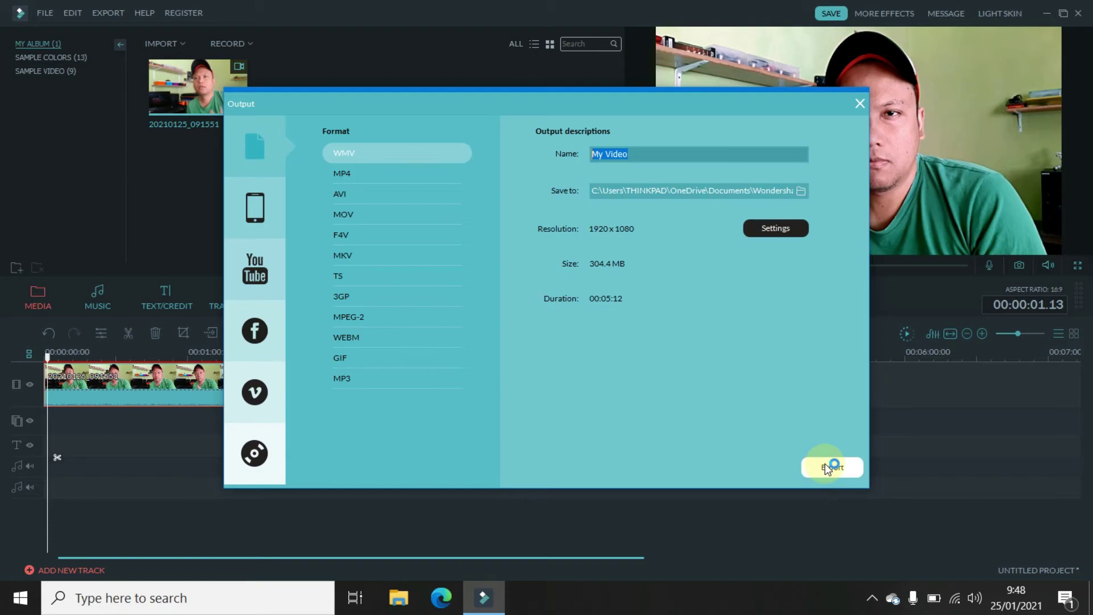